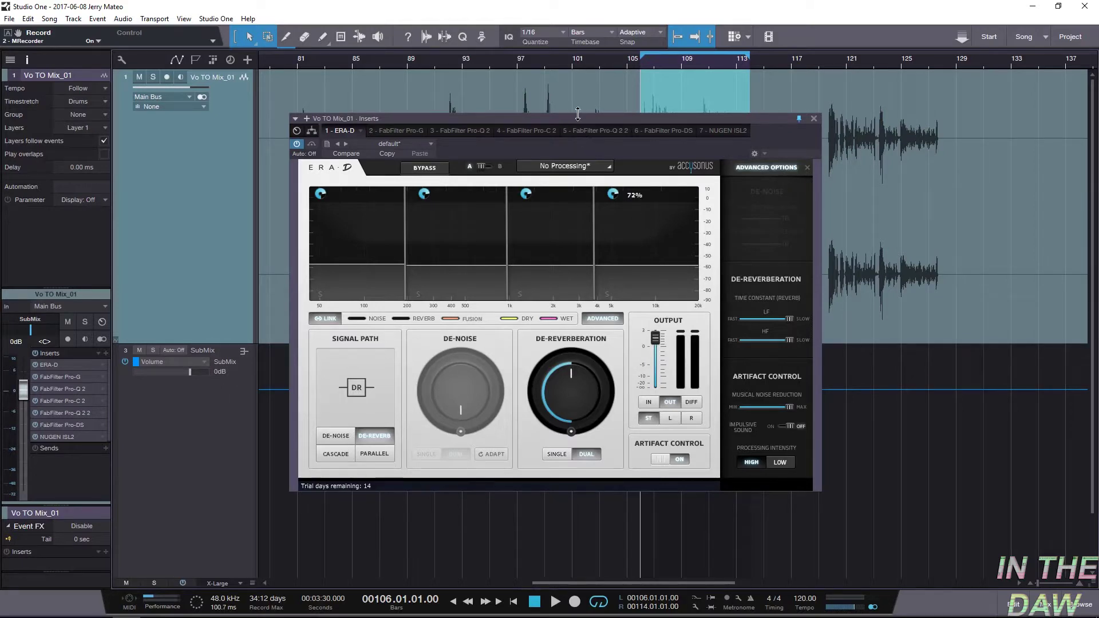
Step: Split the Vo TO Mix_01 event at both ends of the selected range, bars 106 to 114
drag(578, 115, 665, 256)
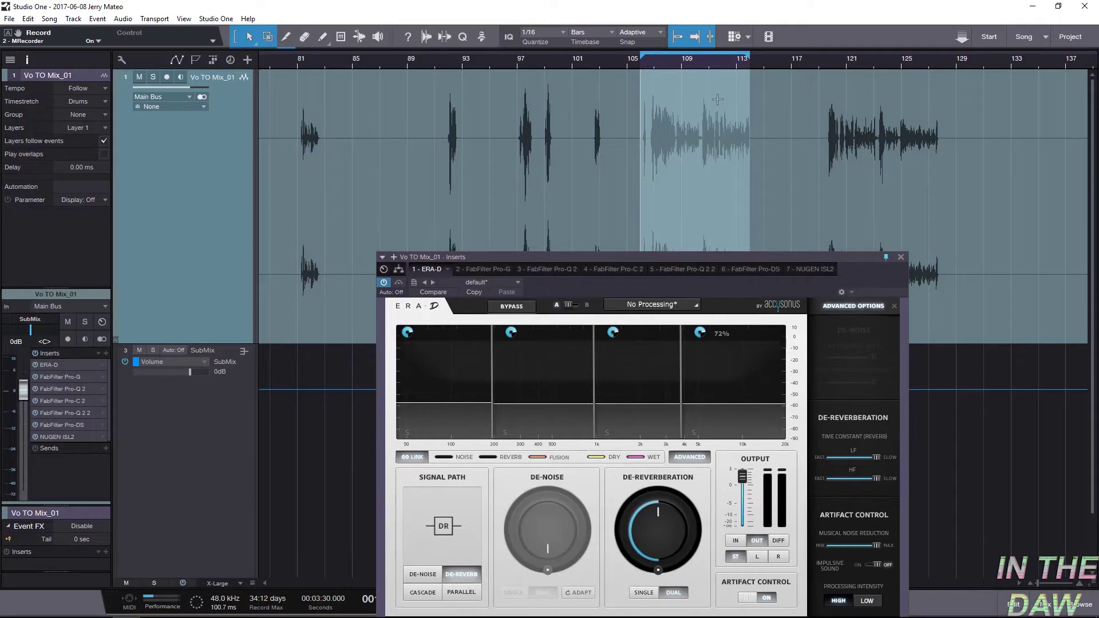
click(679, 209)
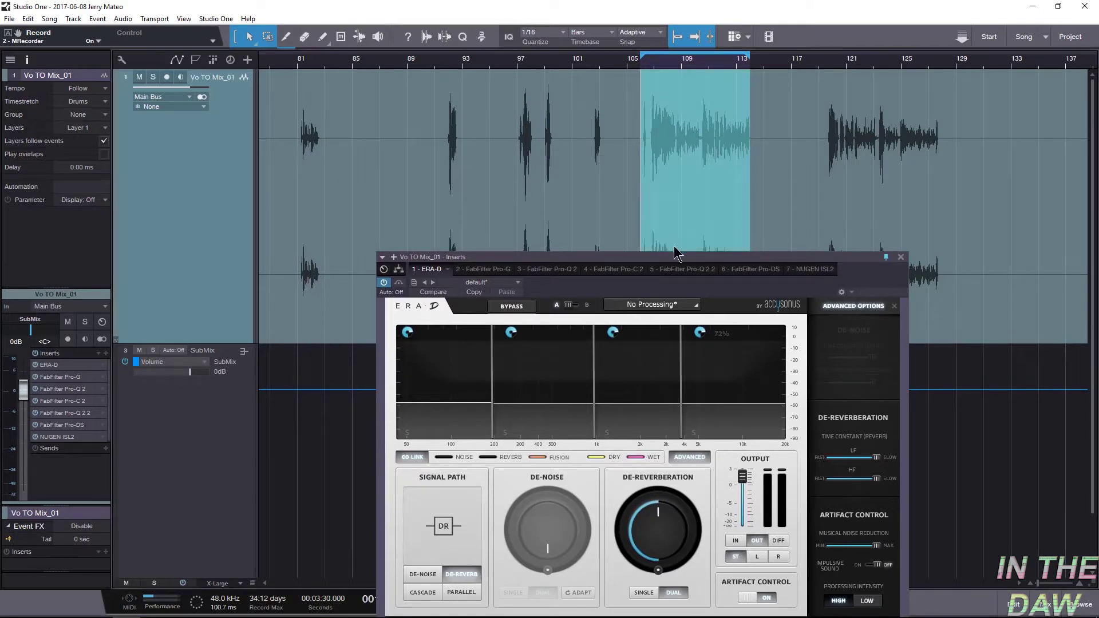
click(682, 175)
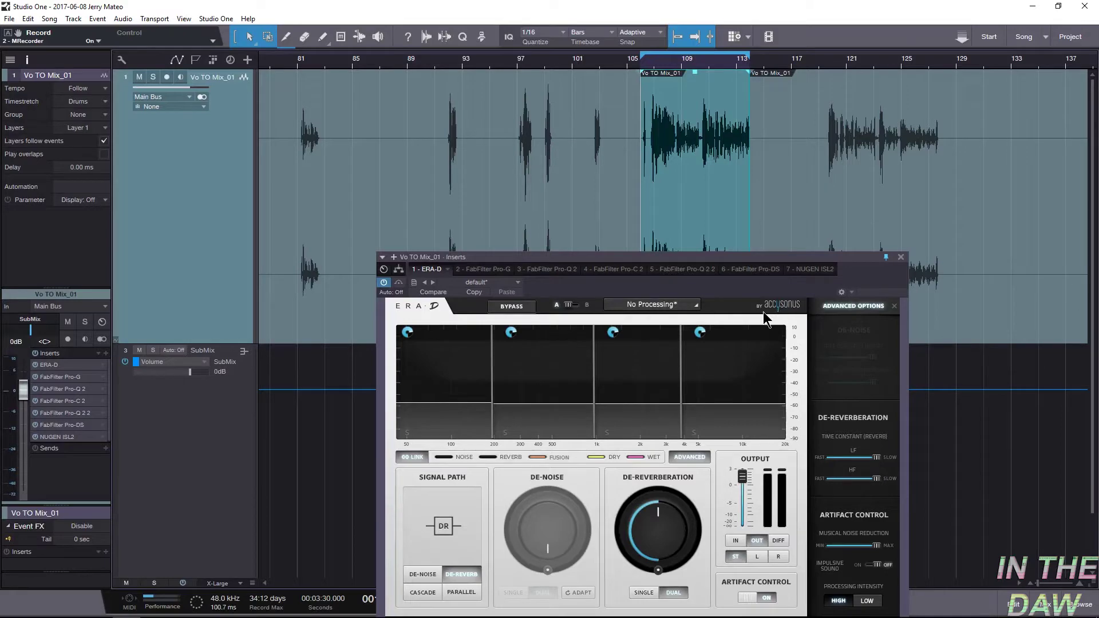
drag(750, 257, 684, 115)
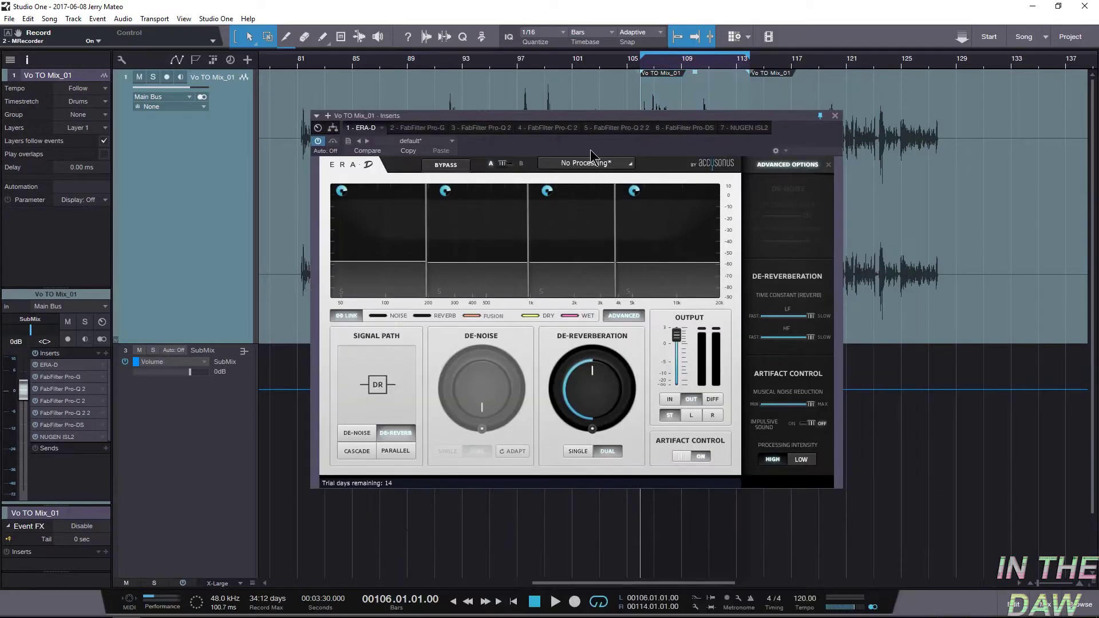
Step: Set ERA-D's De-Reverberation amount to 0% and play the isolated vocal section to hear it without reverb reduction
drag(592, 389, 620, 527)
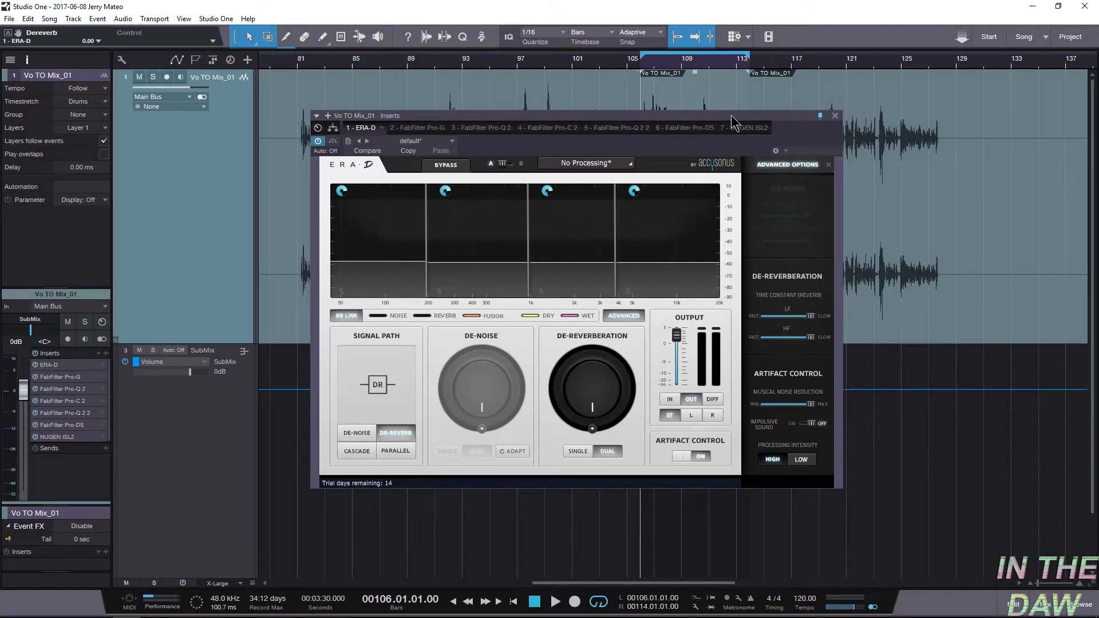
drag(730, 115, 699, 208)
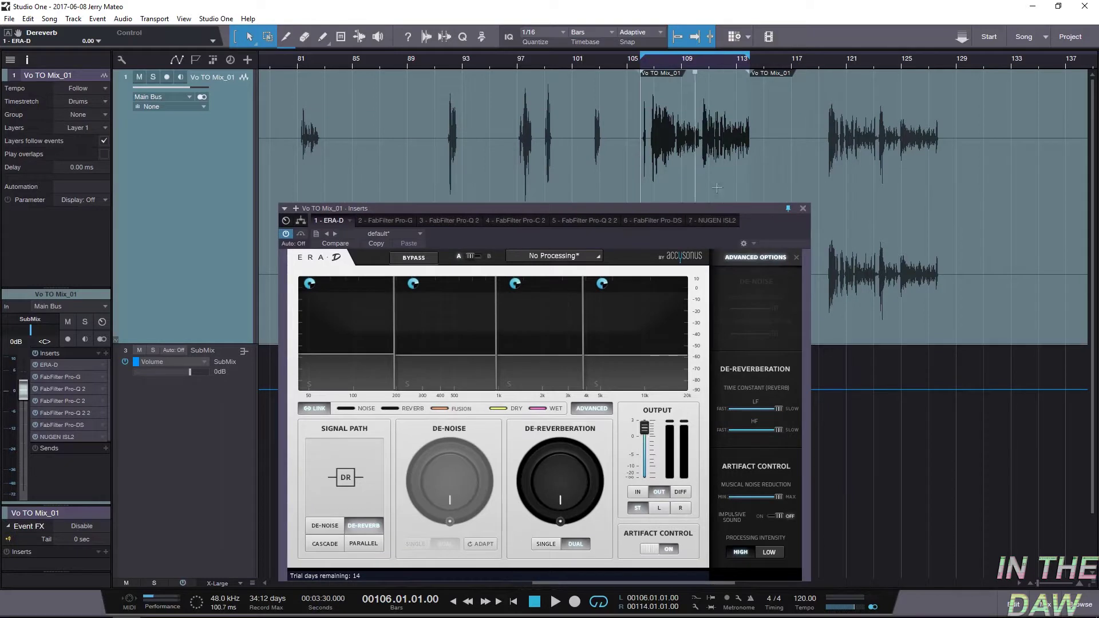
click(647, 107)
key(space)
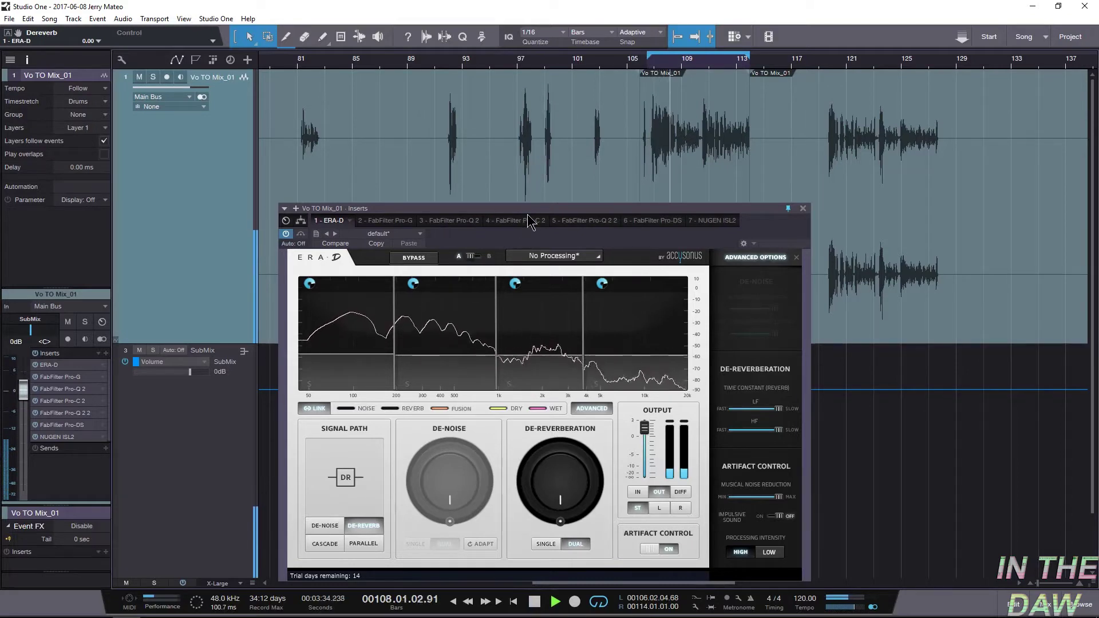
drag(527, 213, 507, 188)
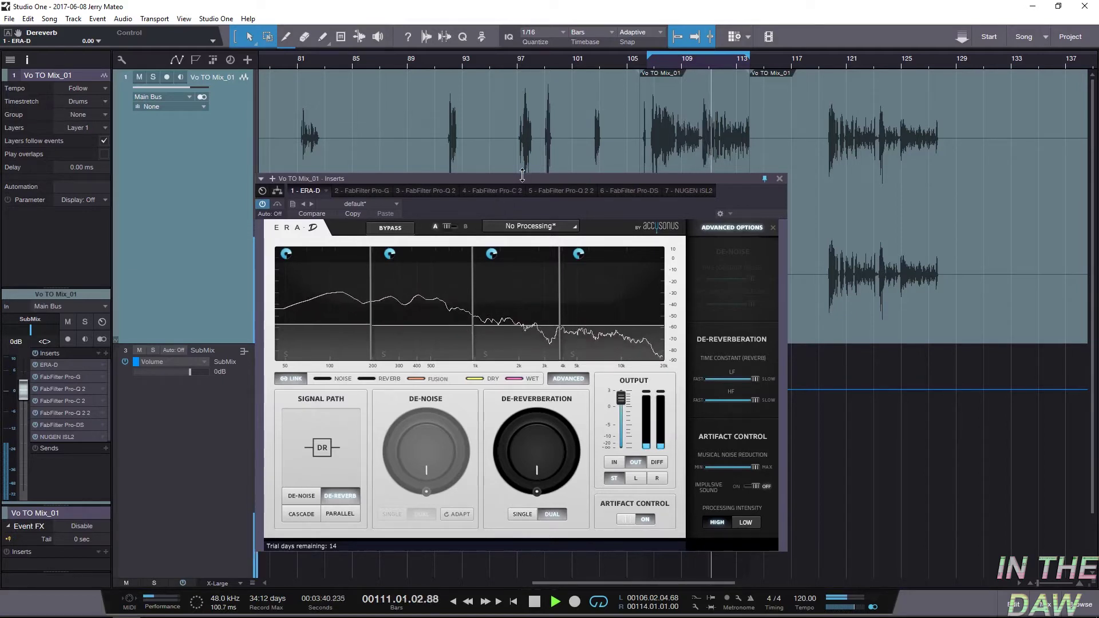
drag(520, 179, 506, 139)
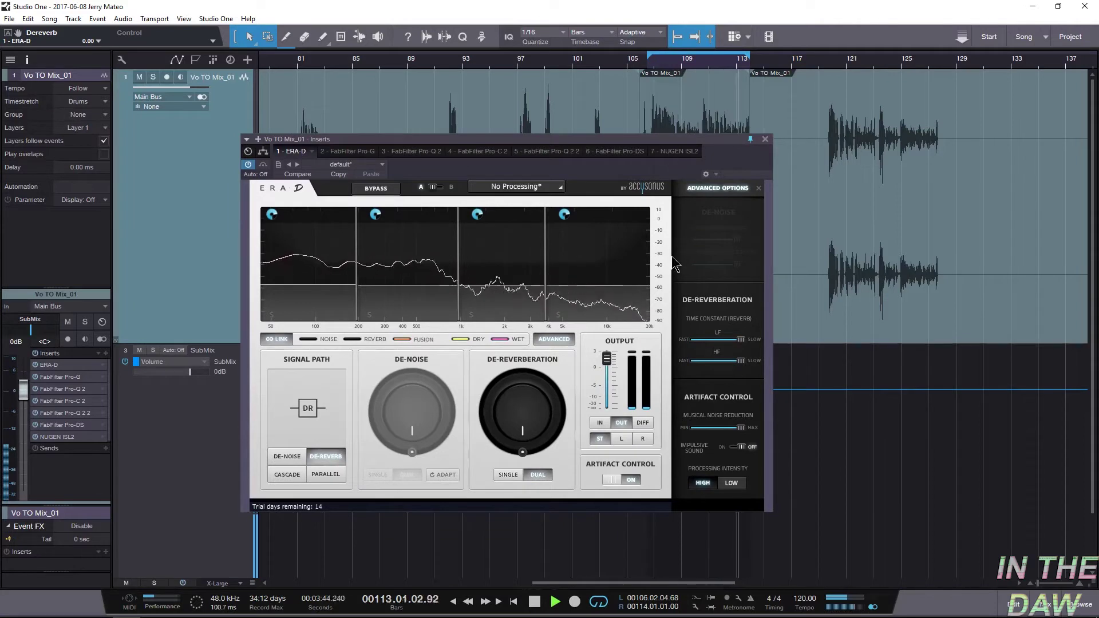
key(space)
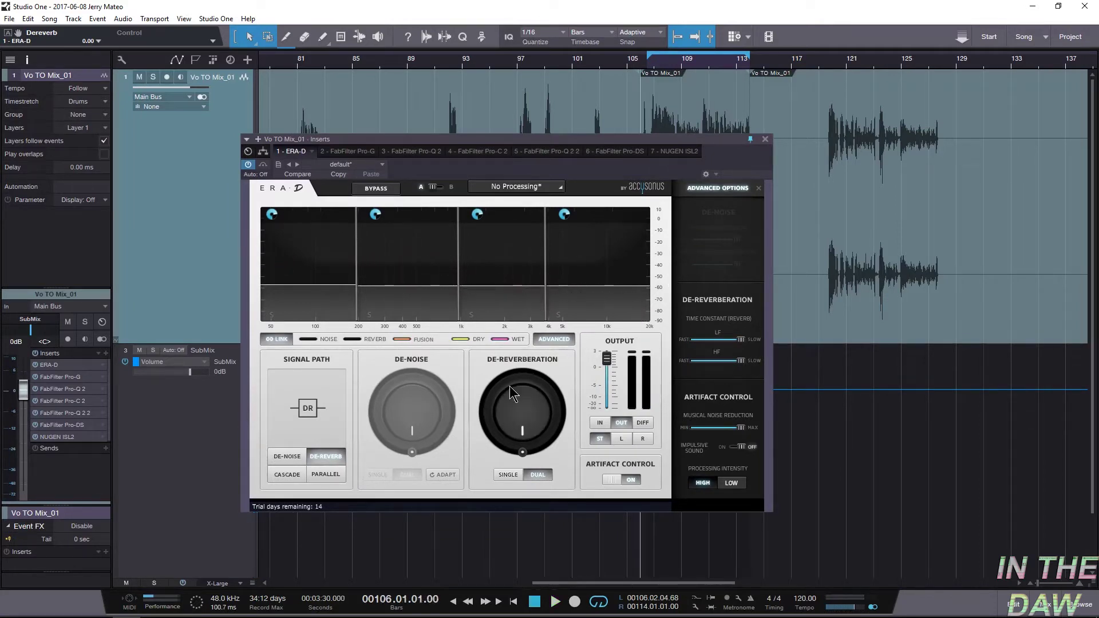
Step: Reduce the linked band intensity to 51% and set the linked range line across the four bands to about 49%
mouse_move(509, 386)
mouse_move(286, 239)
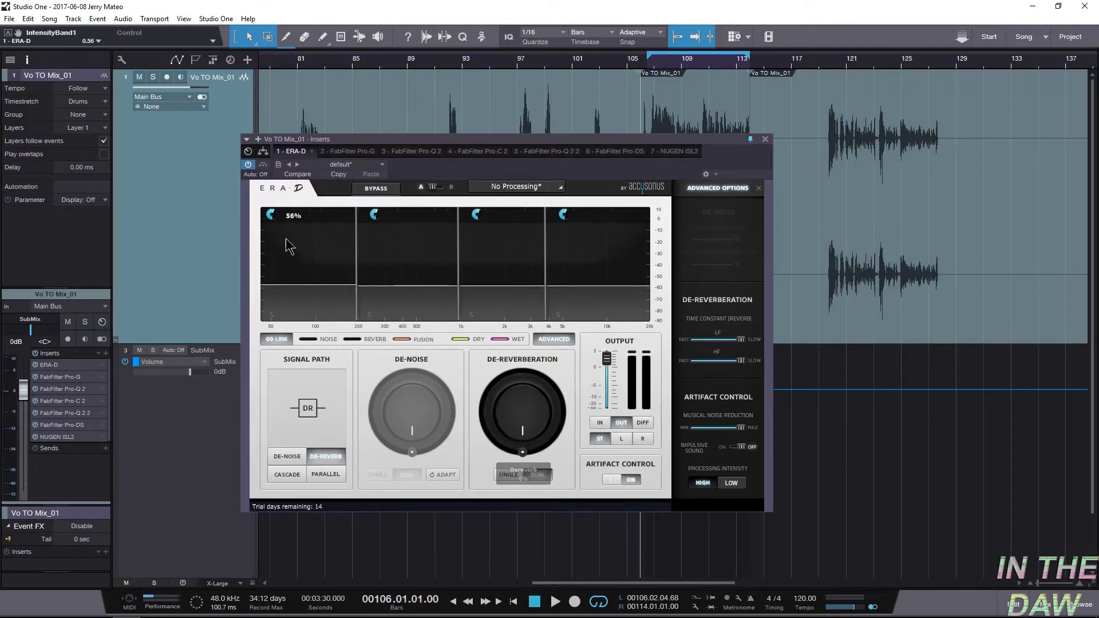
drag(319, 287, 314, 203)
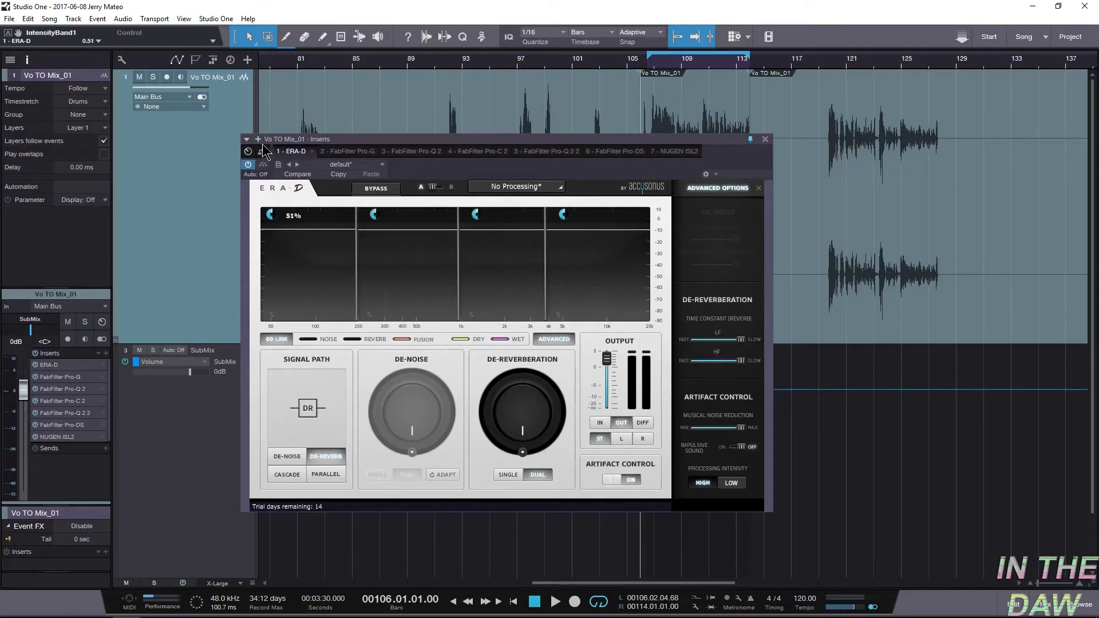
drag(303, 236, 300, 300)
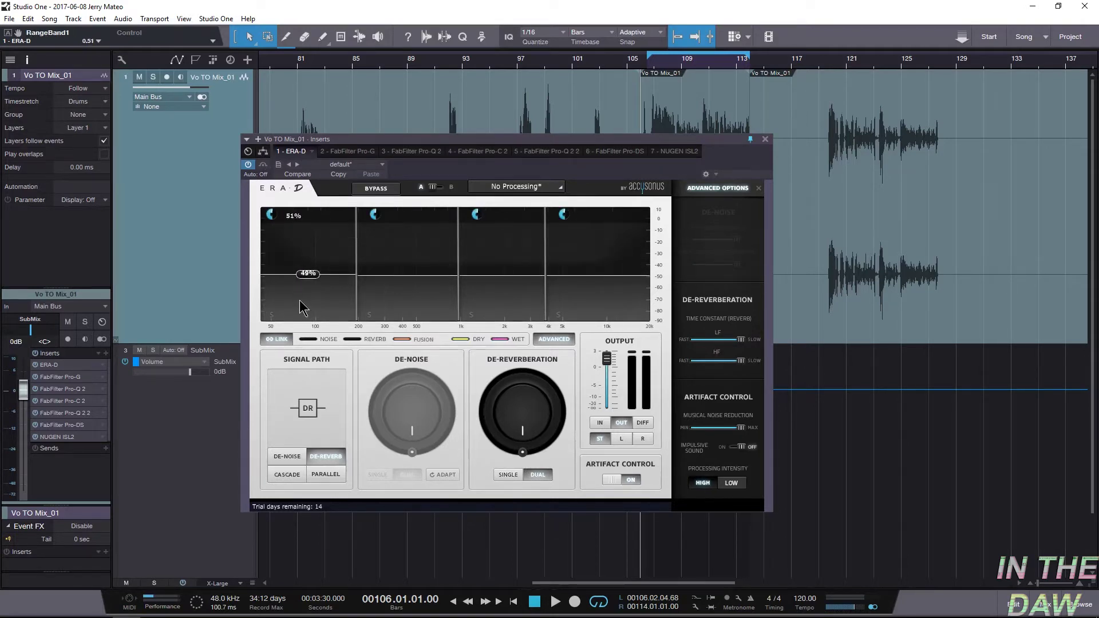
Step: Raise the De-Reverberation amount and its dual ring during playback, and compare the result with the plugin bypassed
key(space)
drag(511, 422, 521, 337)
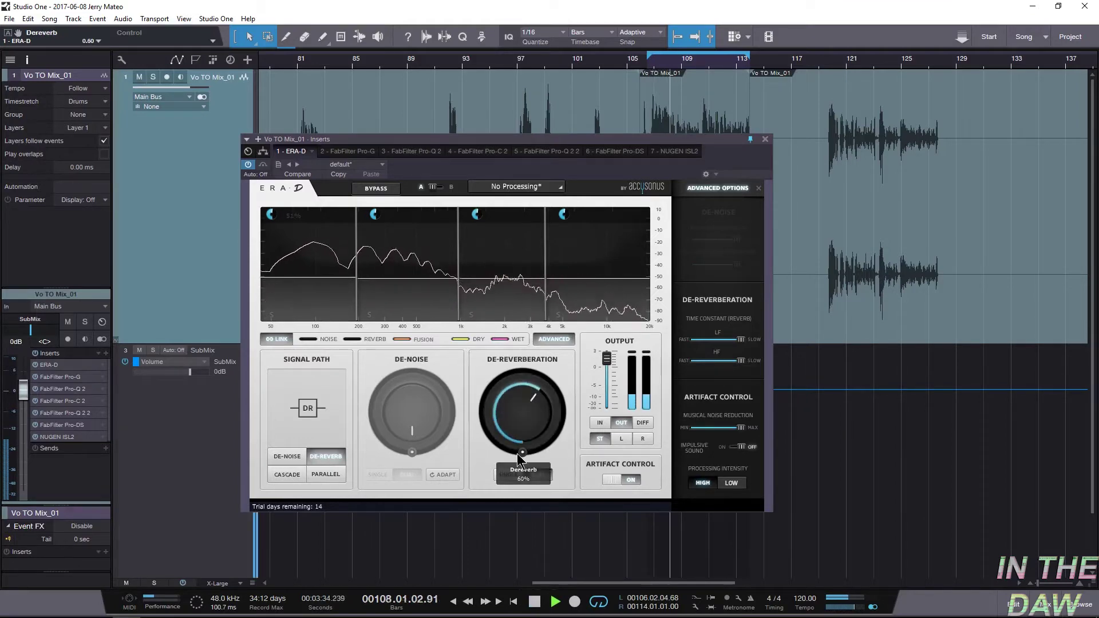
drag(523, 455, 529, 415)
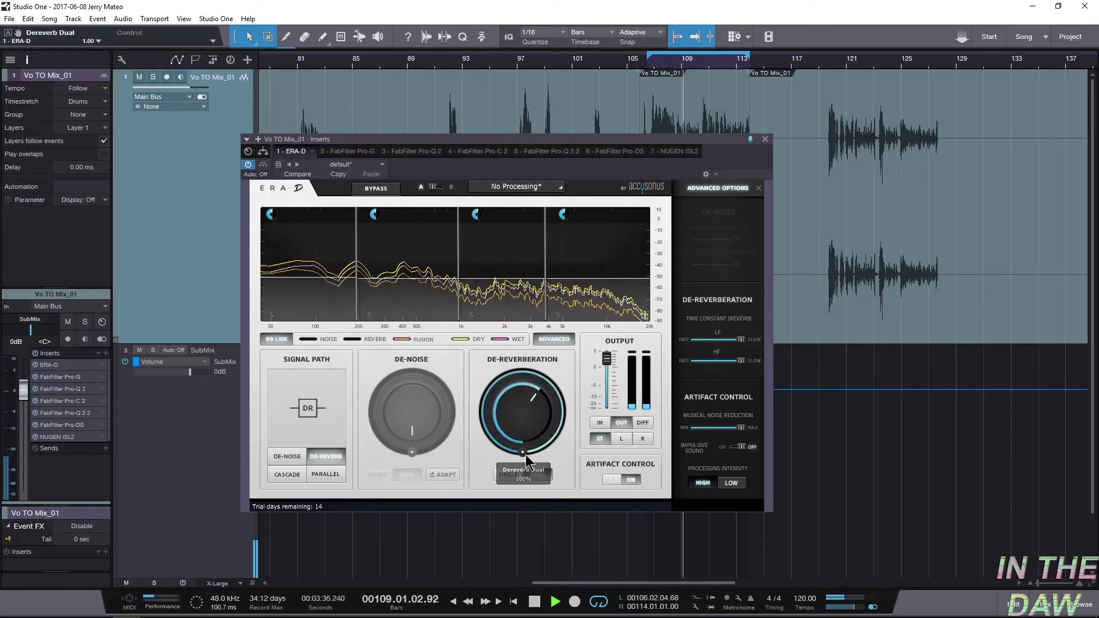
click(522, 475)
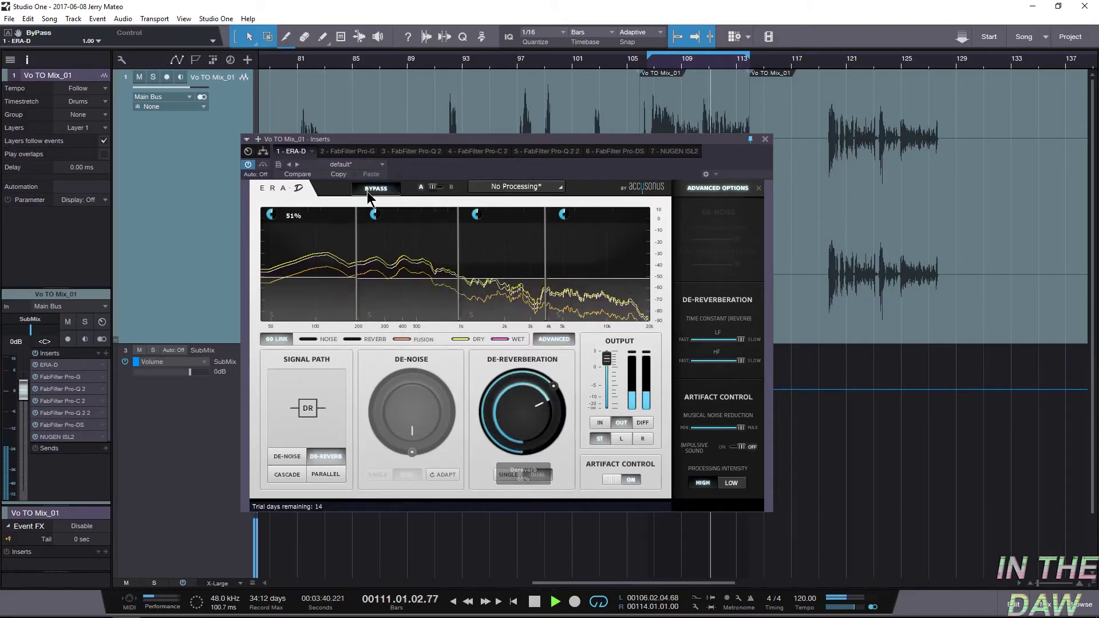
key(space)
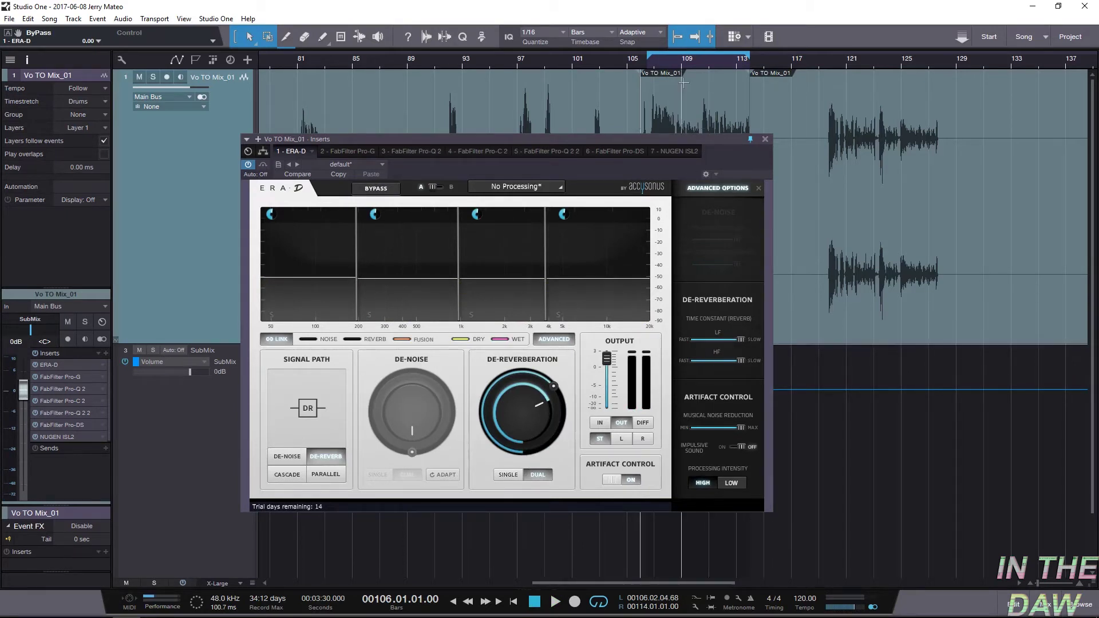
Step: Select bars 110 to 113 for playback and move the LF and HF reverb time constants close to Fast while listening
click(692, 98)
drag(688, 99, 733, 107)
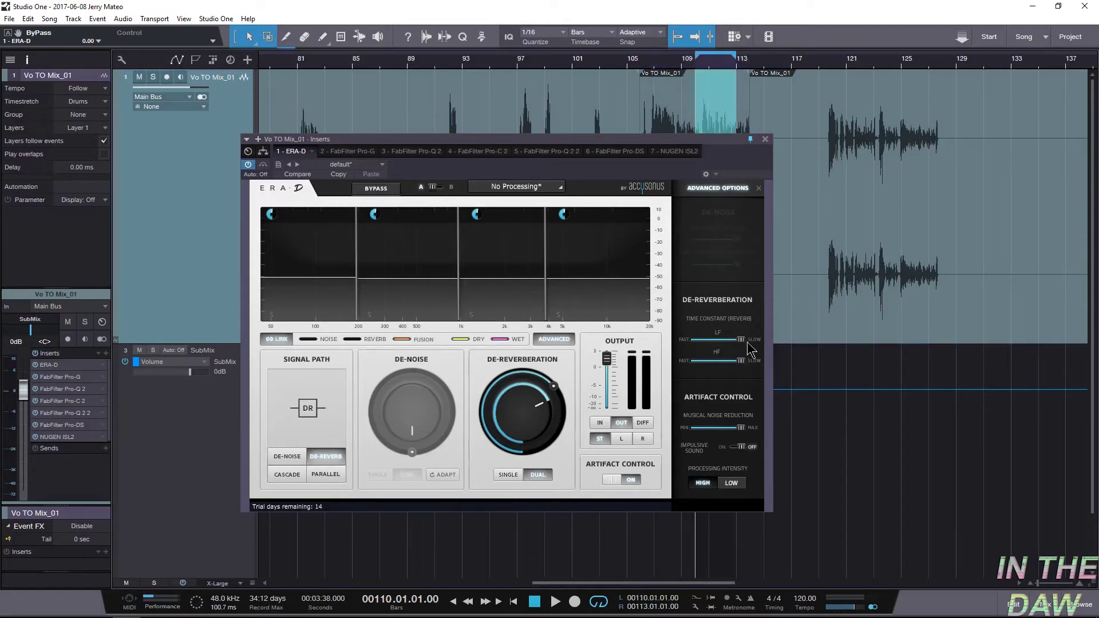
key(space)
drag(742, 341, 681, 394)
drag(710, 339, 685, 353)
Step: Readjust the De-Reverberation amount during playback and set Dereverb Dual to 71%
drag(515, 407, 509, 322)
key(space)
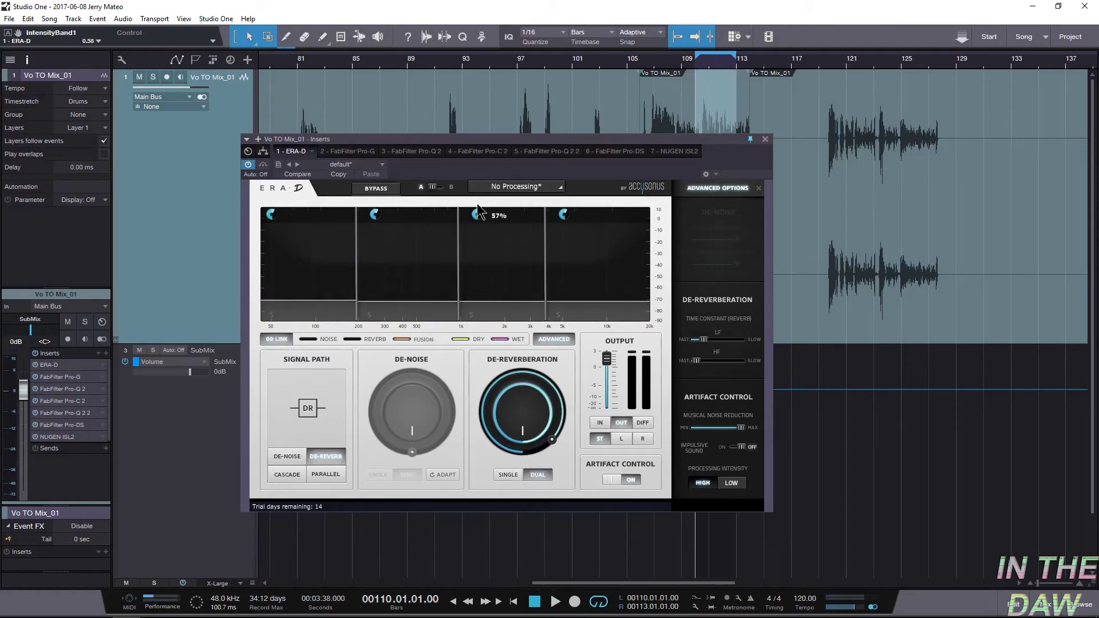
key(space)
drag(532, 417, 543, 438)
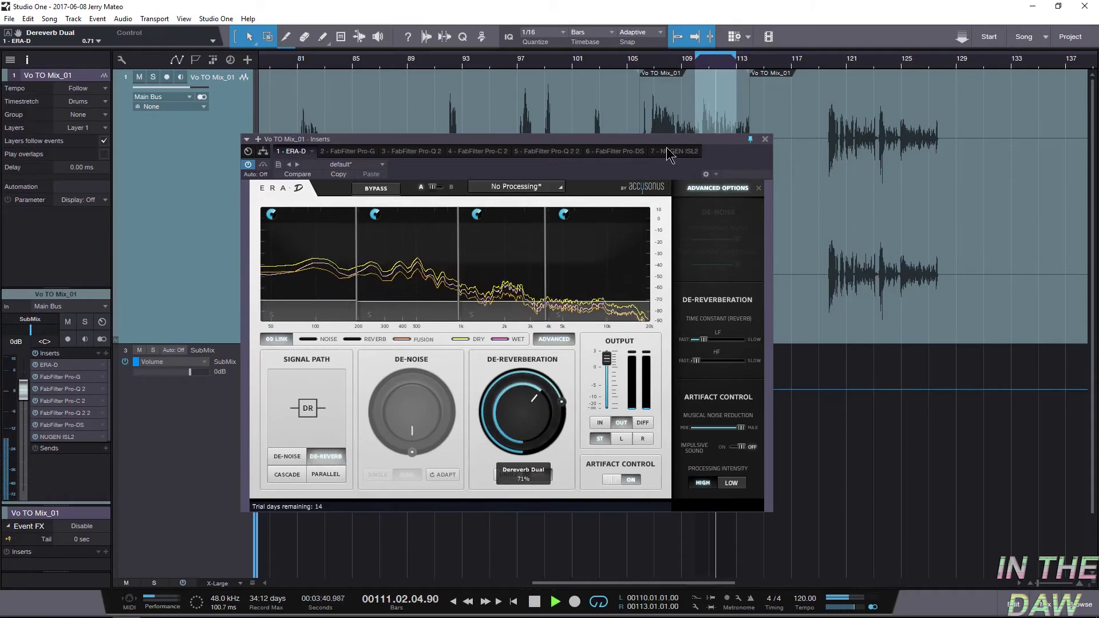
key(space)
Step: Set the loop range to bars 109 to 115 and compare the de-reverberated vocal with the bypassed signal during playback
click(660, 112)
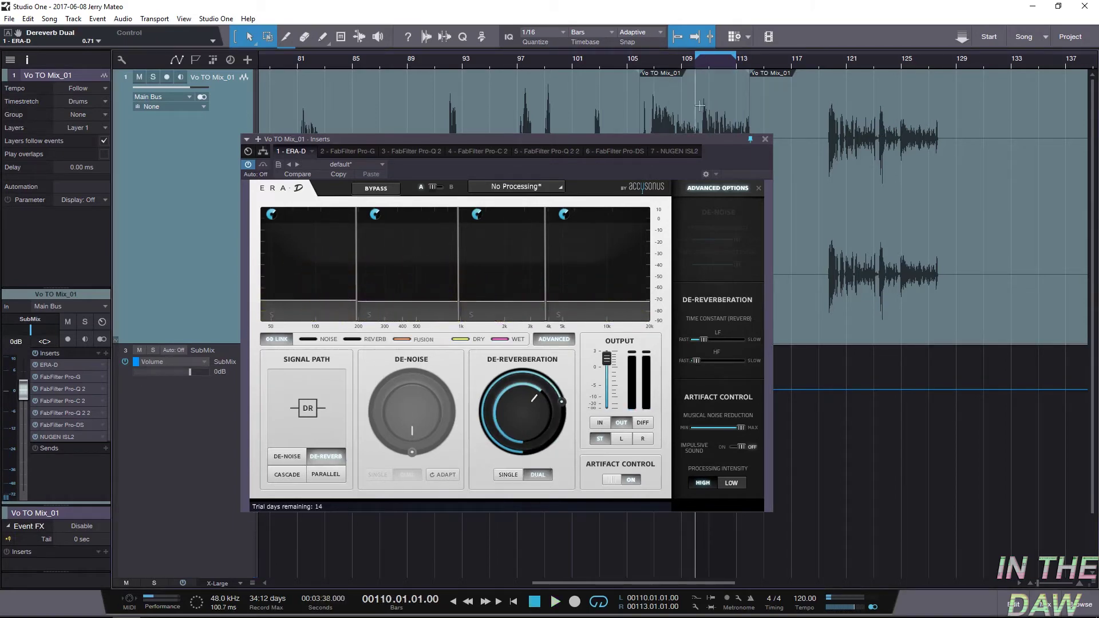
drag(690, 106, 763, 106)
key(p)
key(space)
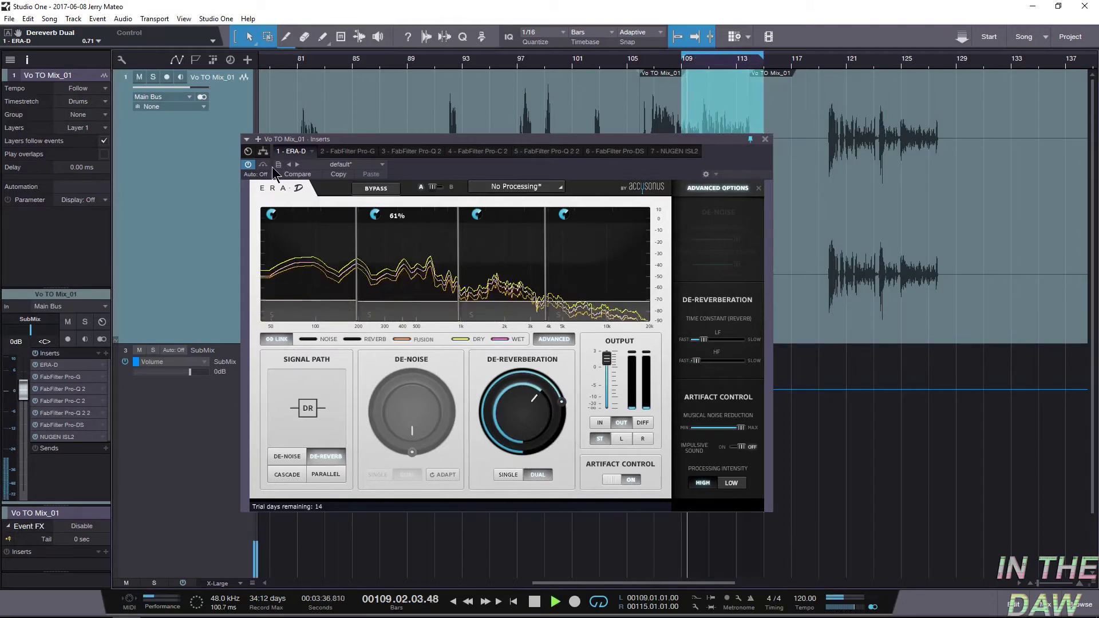
click(375, 190)
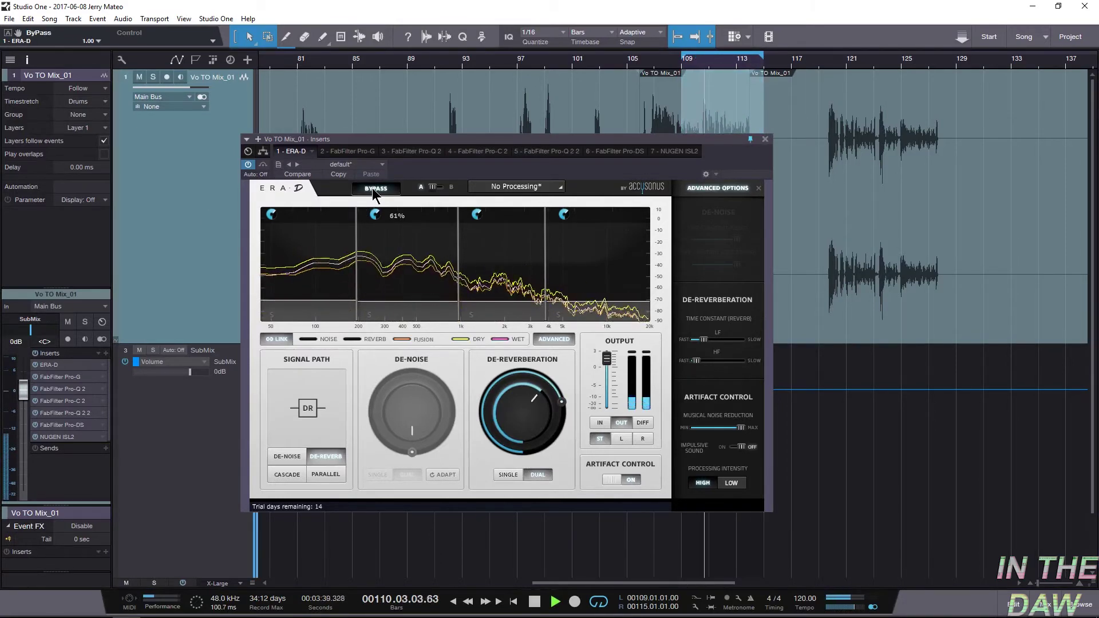
click(375, 189)
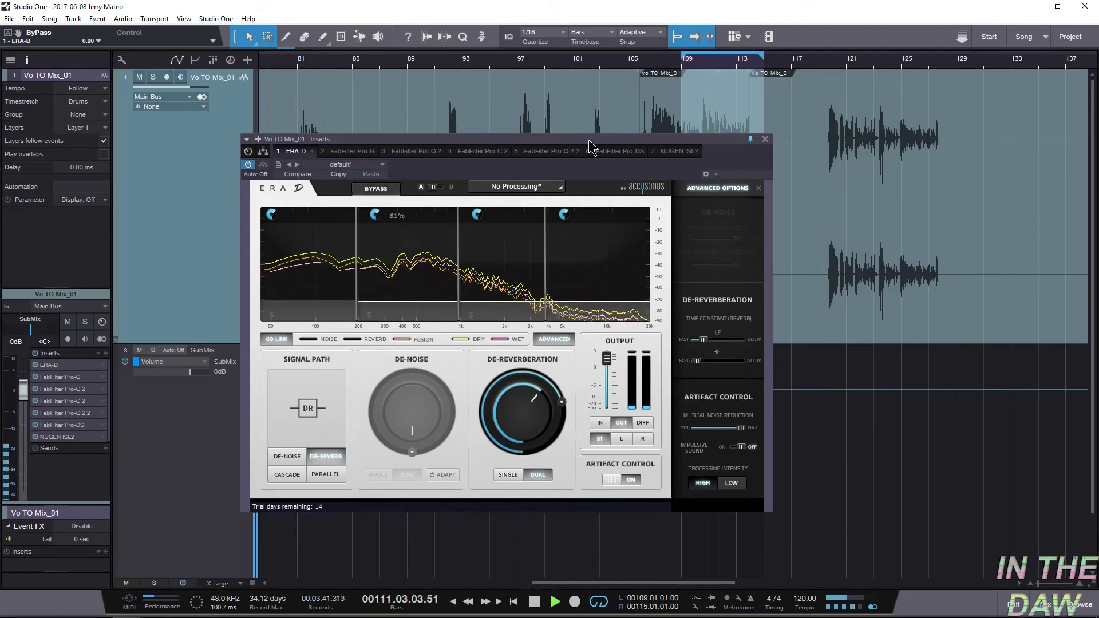
key(space)
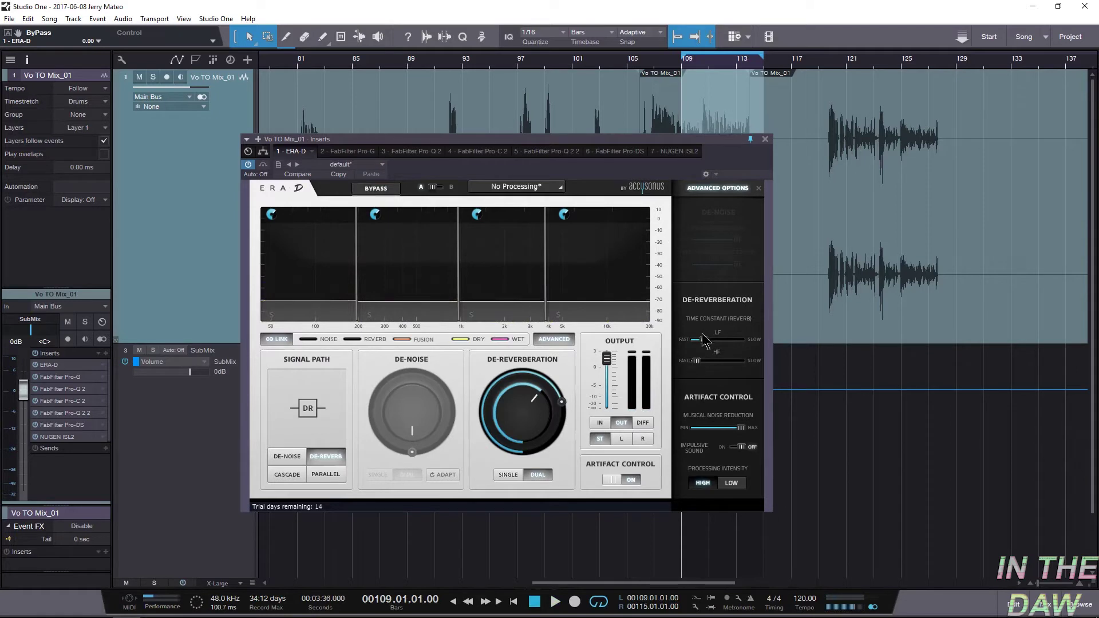
Step: Switch the signal path to De-Noise only and shift the crossover between the second and third bands slightly lower
click(286, 457)
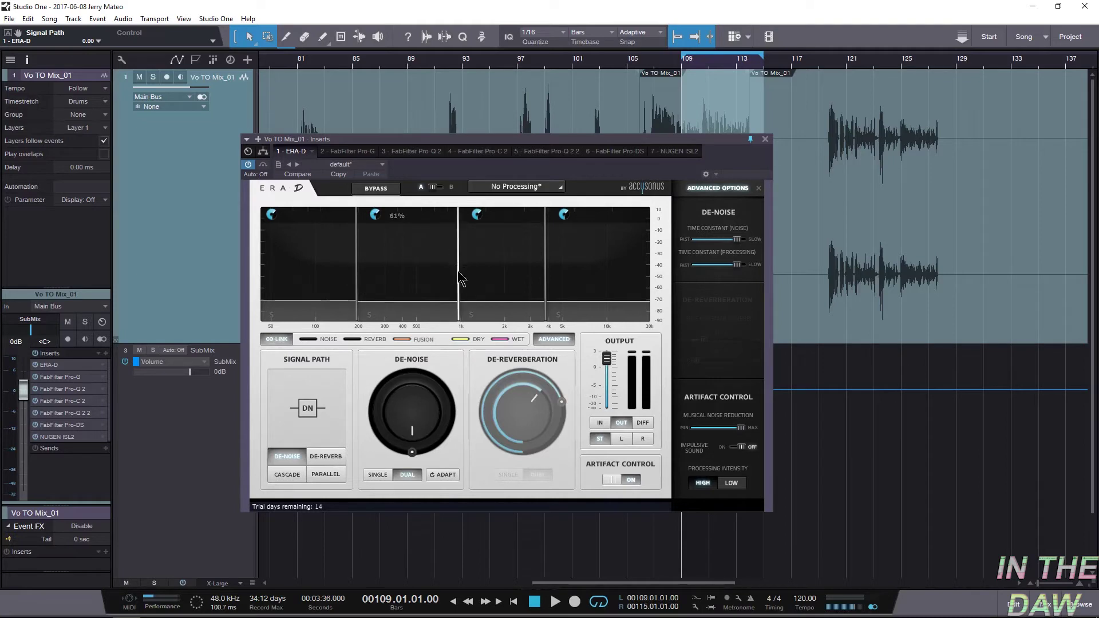
drag(451, 283, 449, 287)
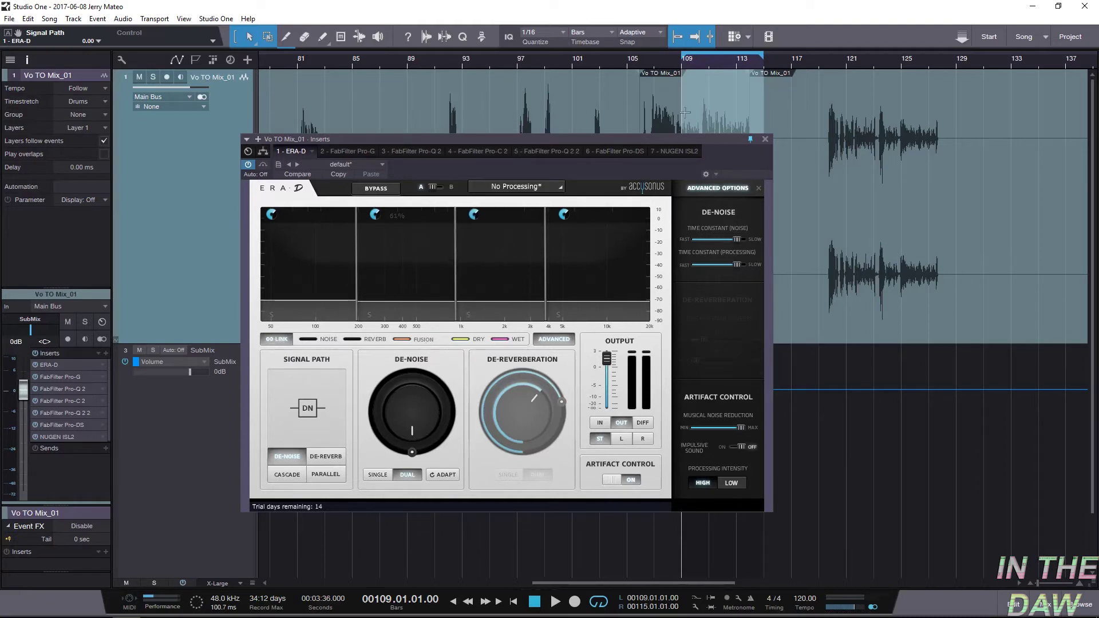
Step: Play the looped range while raising De-Noise to its maximum and adapting it to the recording's noise
key(space)
drag(413, 414, 424, 473)
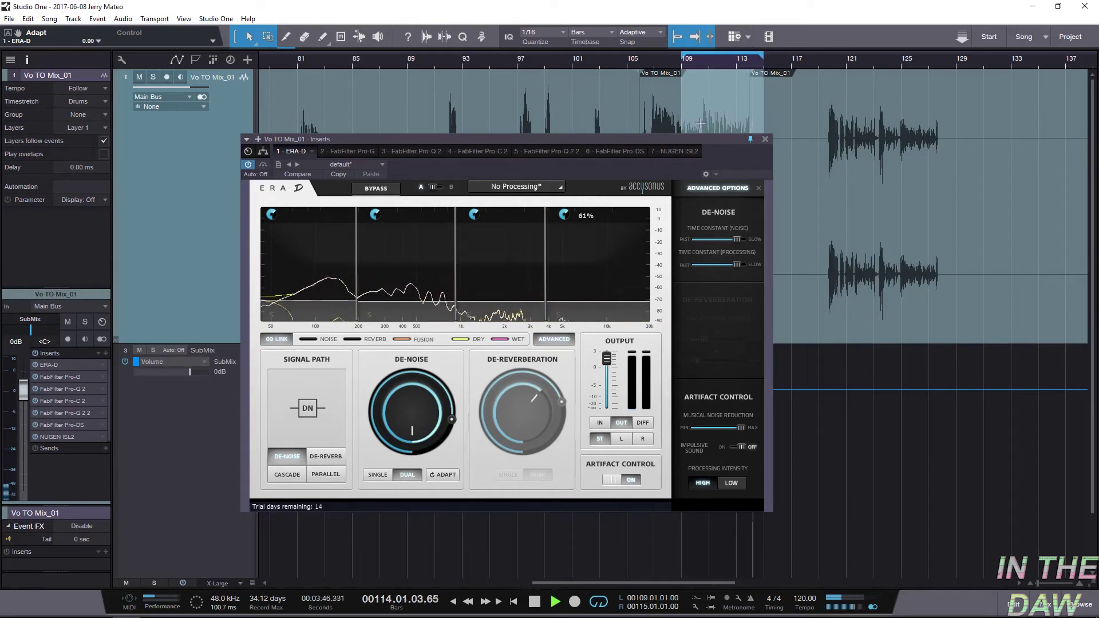
key(space)
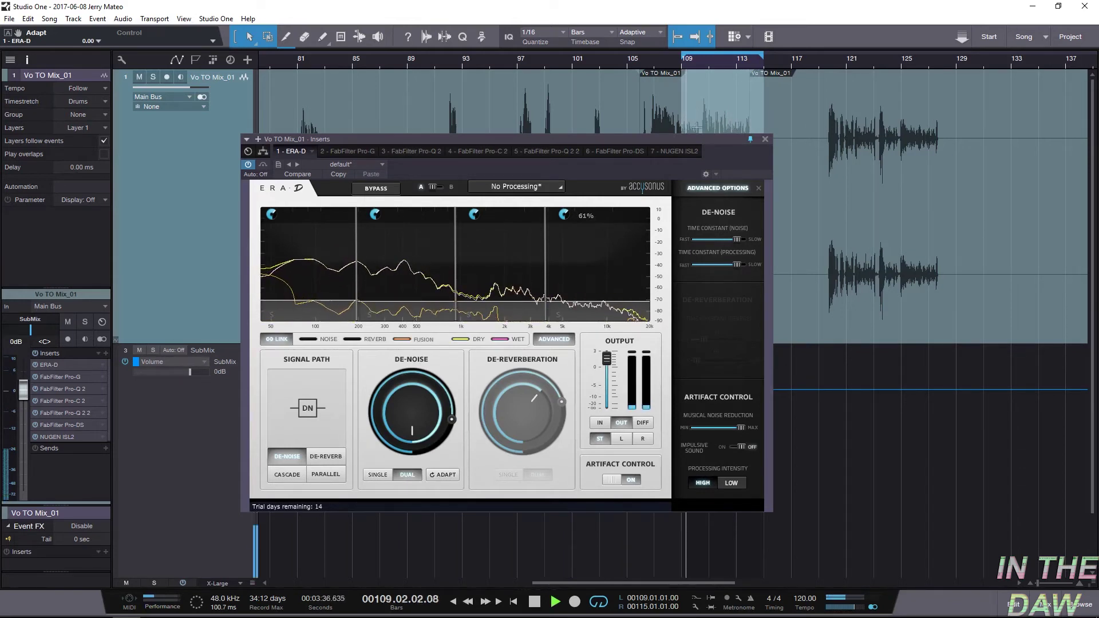
key(space)
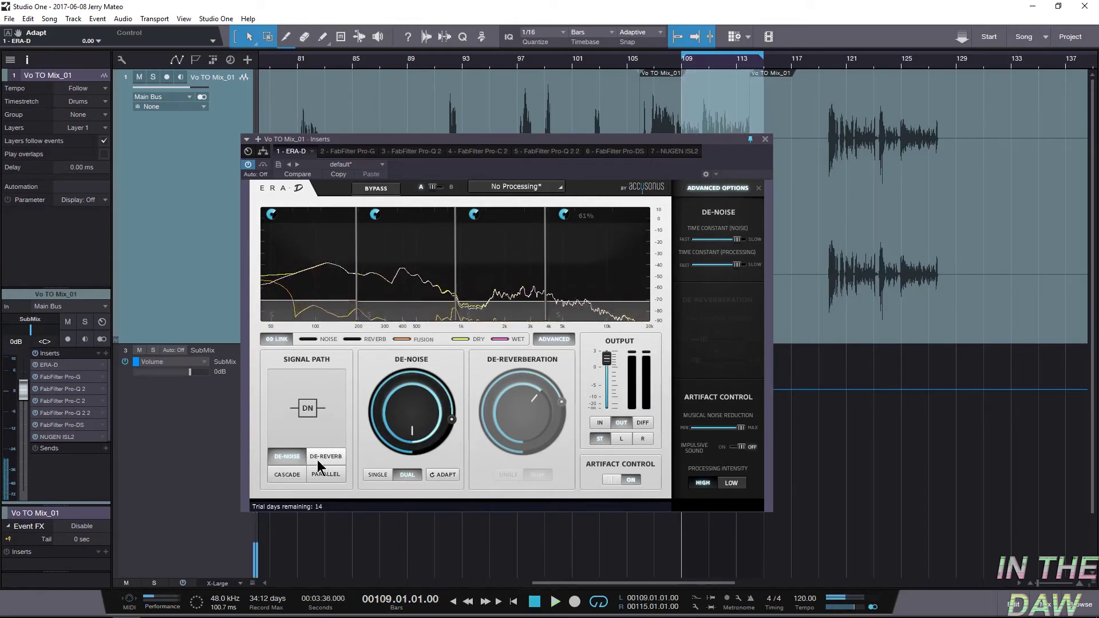
Step: Try the Parallel signal path, and settle on Cascade to run de-noise into de-reverb
click(316, 475)
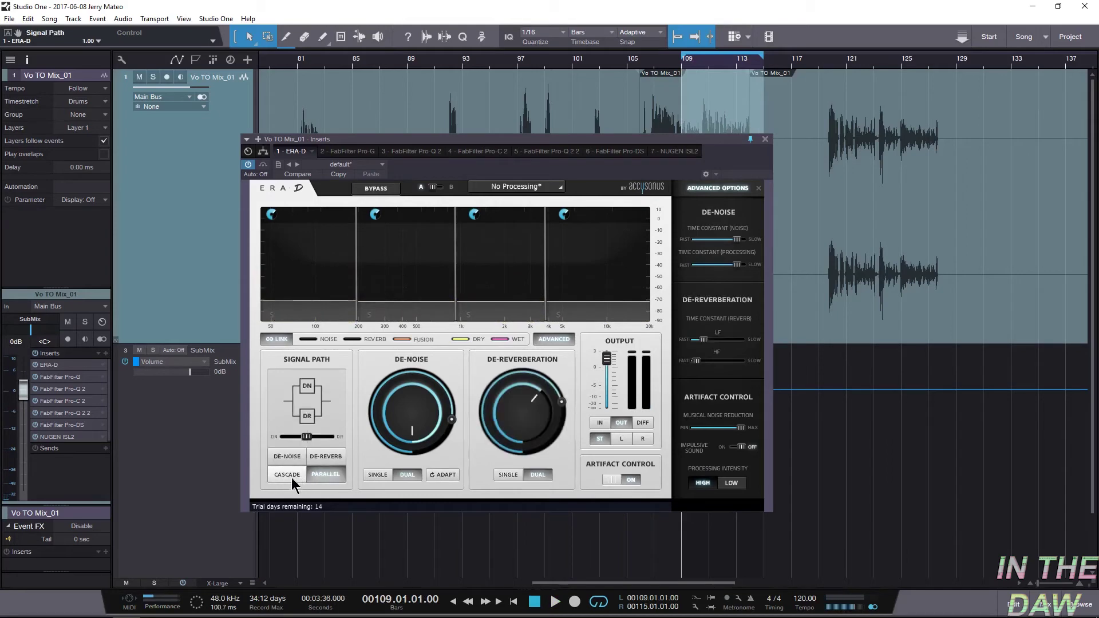
click(291, 478)
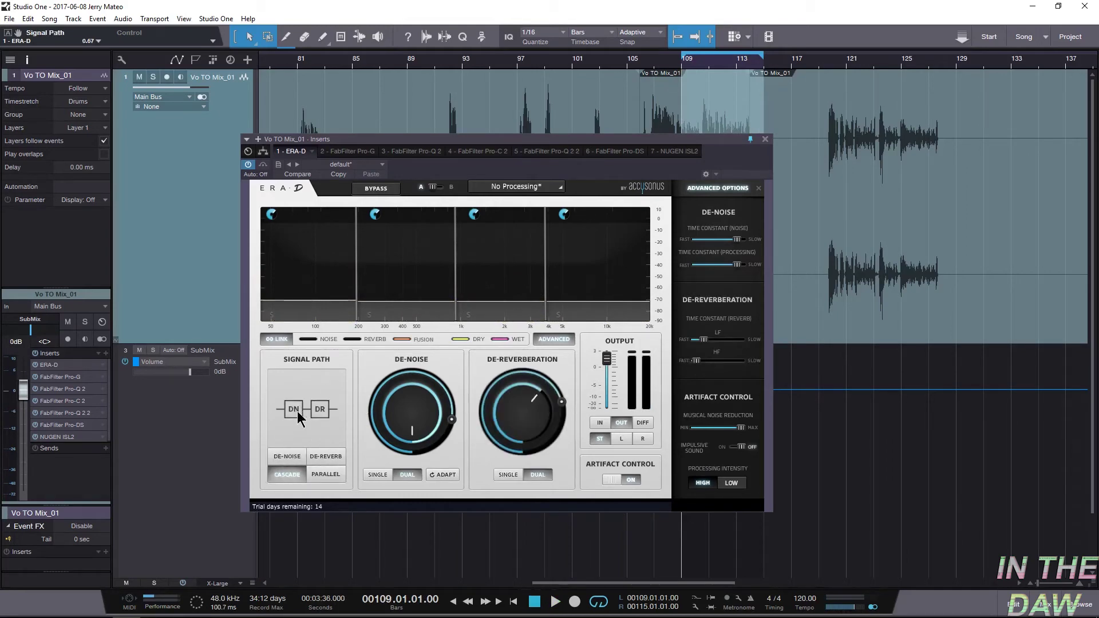
Step: During playback, set Denoise to 70%, Denoise Dual to 81%, the noise time constant to 33% and the processing time constant to 53%
key(space)
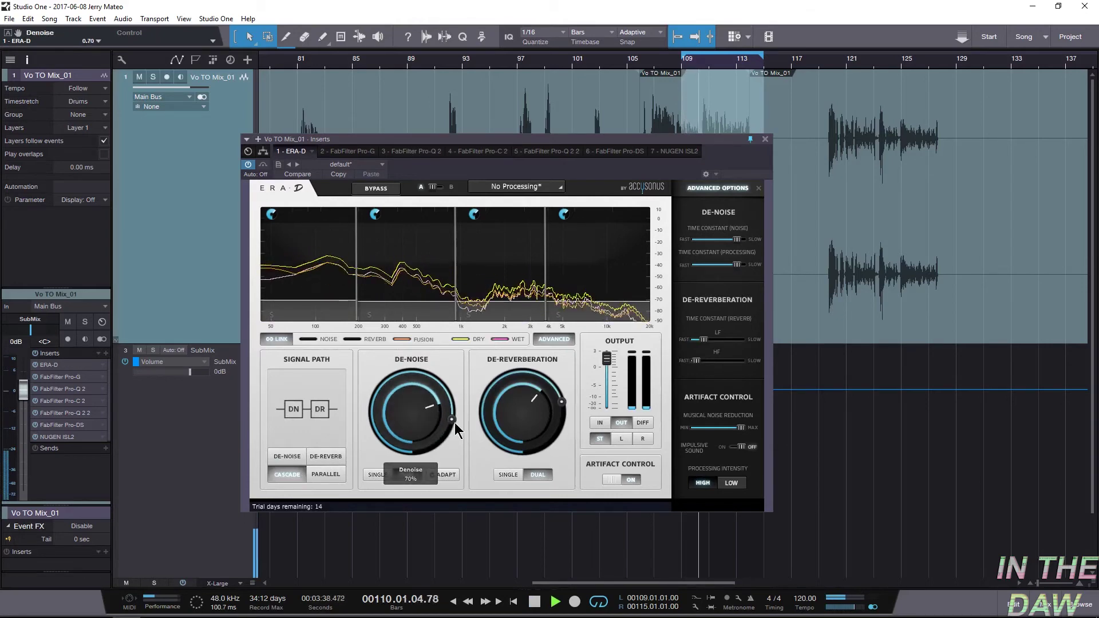
drag(453, 421, 451, 419)
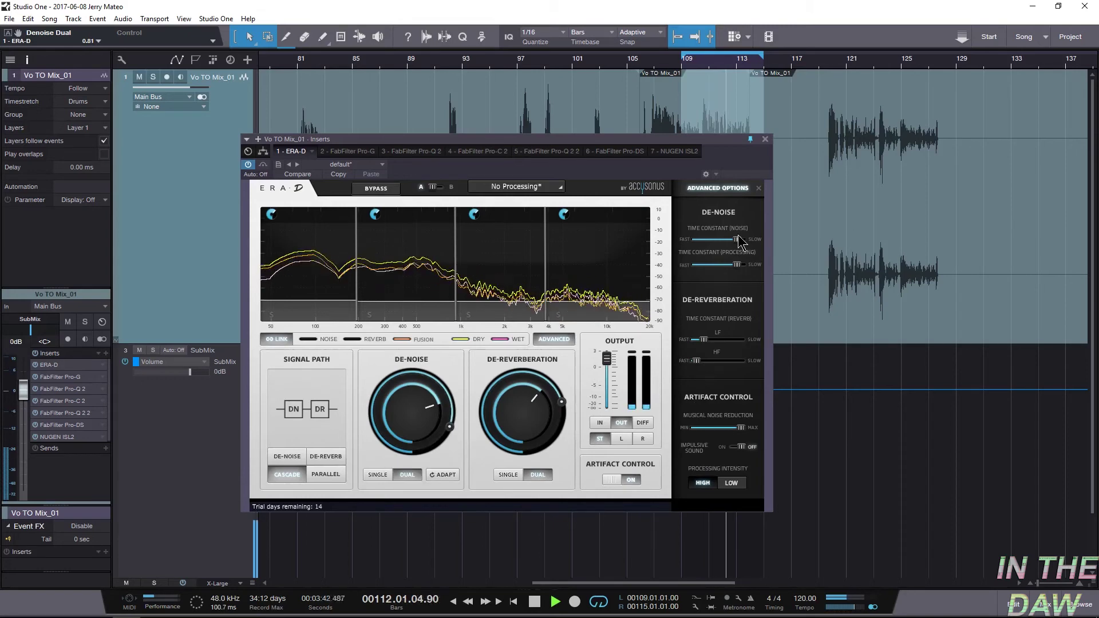
drag(731, 243, 719, 265)
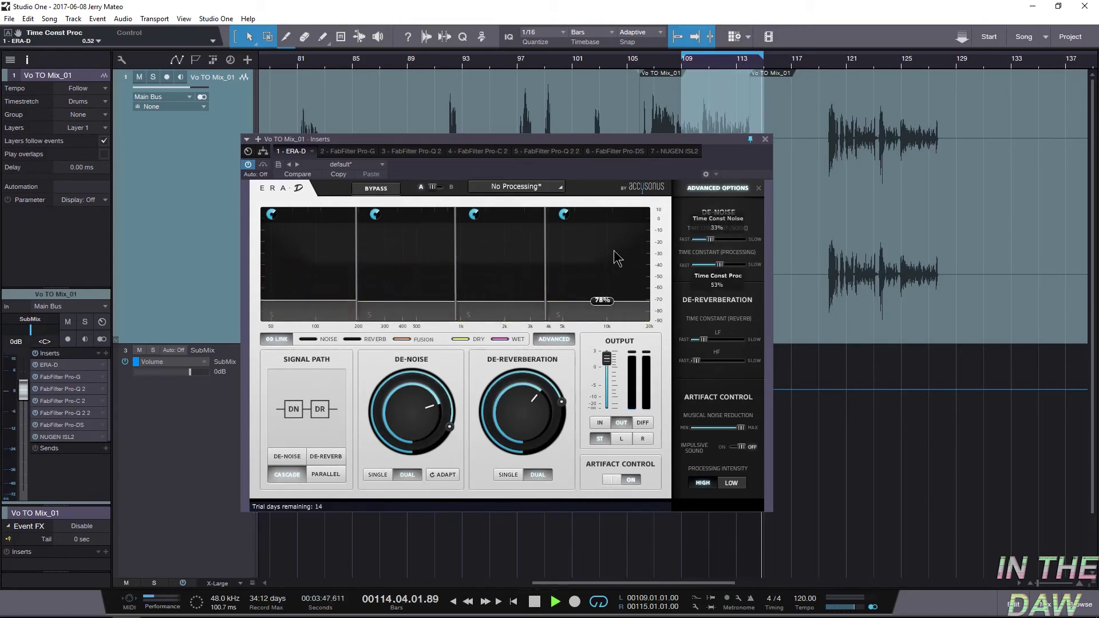
Step: Set the loop range to bars 106 to 114 and, during playback, bypass and re-enable ERA-D to compare the sound
key(space)
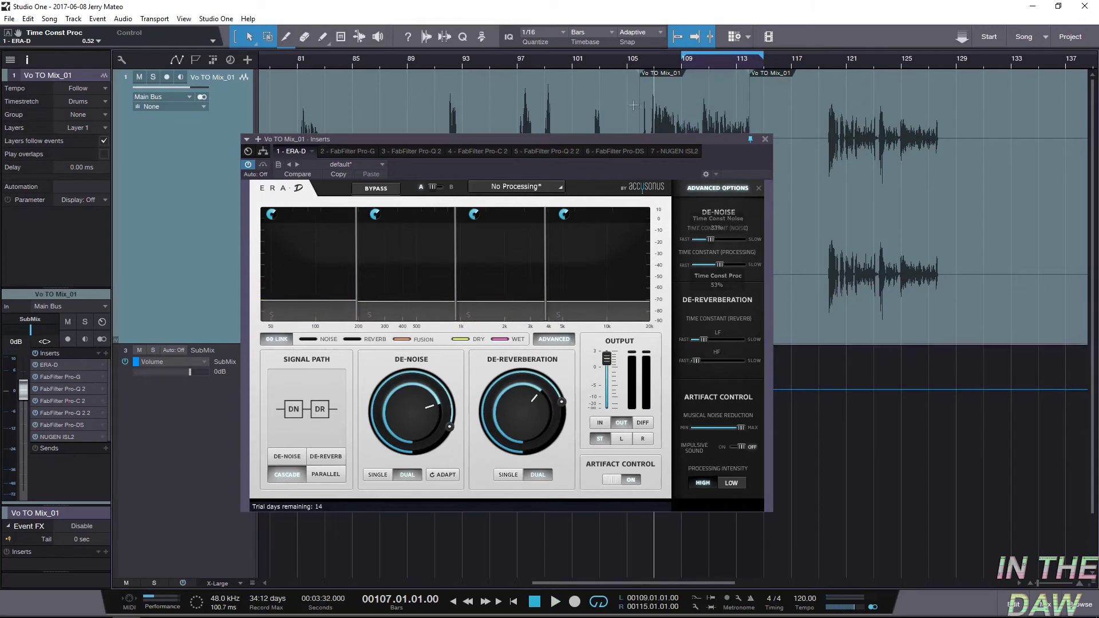
drag(641, 57, 749, 57)
key(space)
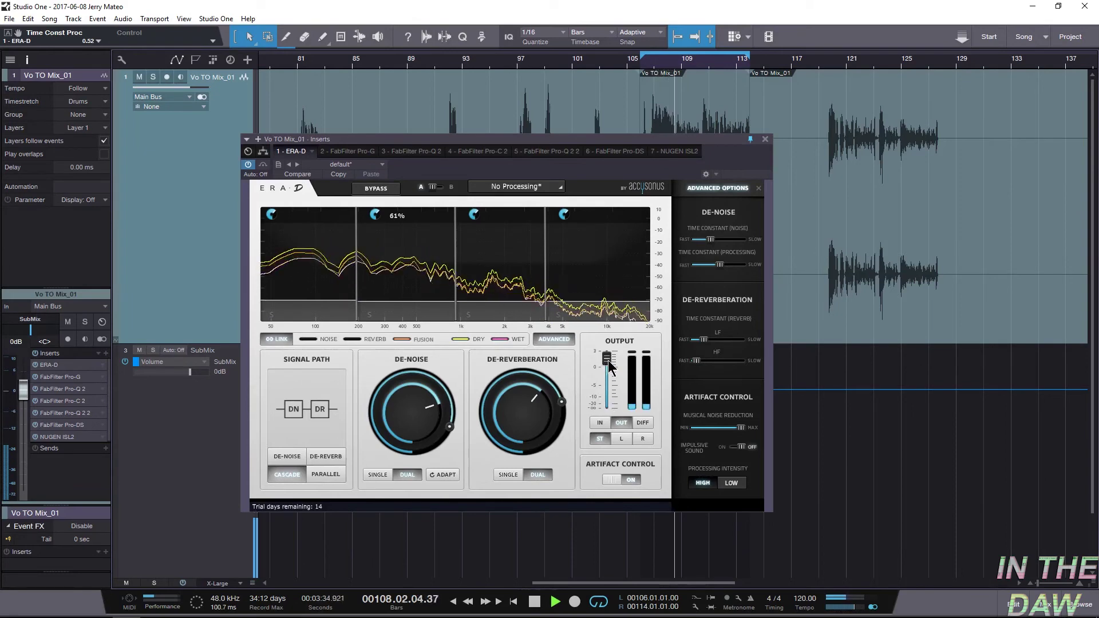
click(376, 188)
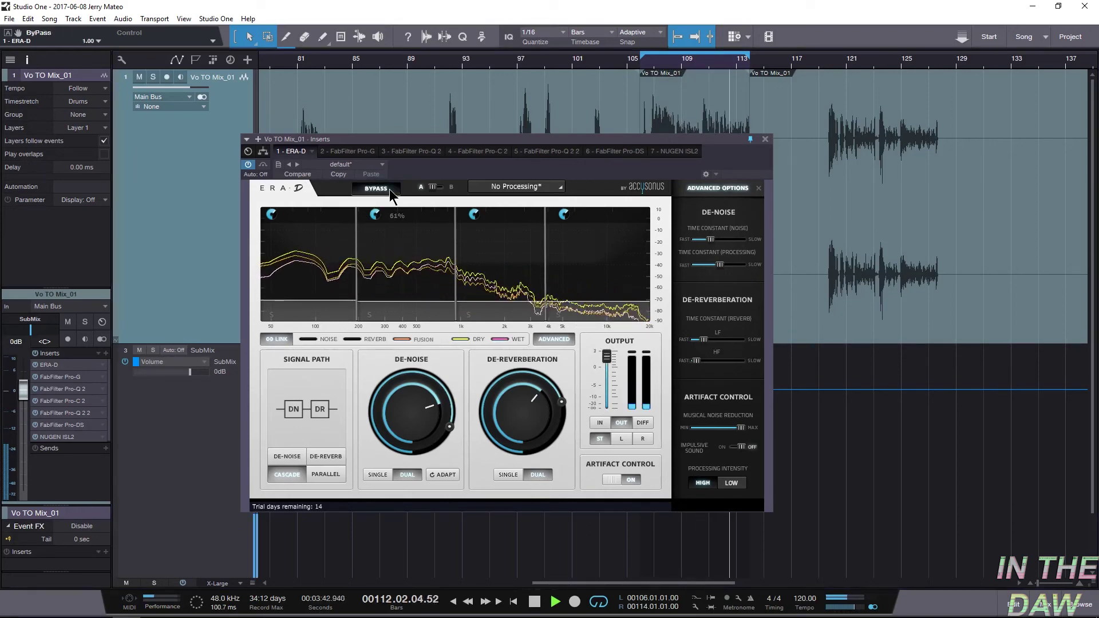
click(389, 190)
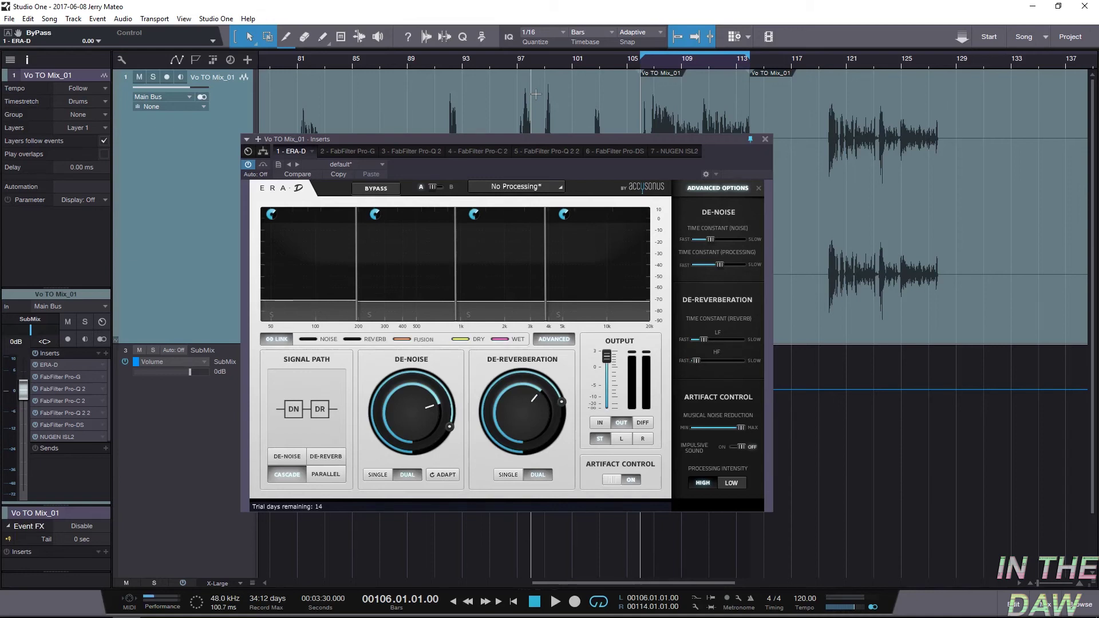
Step: Reposition the ERA-D plugin window to uncover more of the earlier vocal waveform
drag(610, 137, 770, 146)
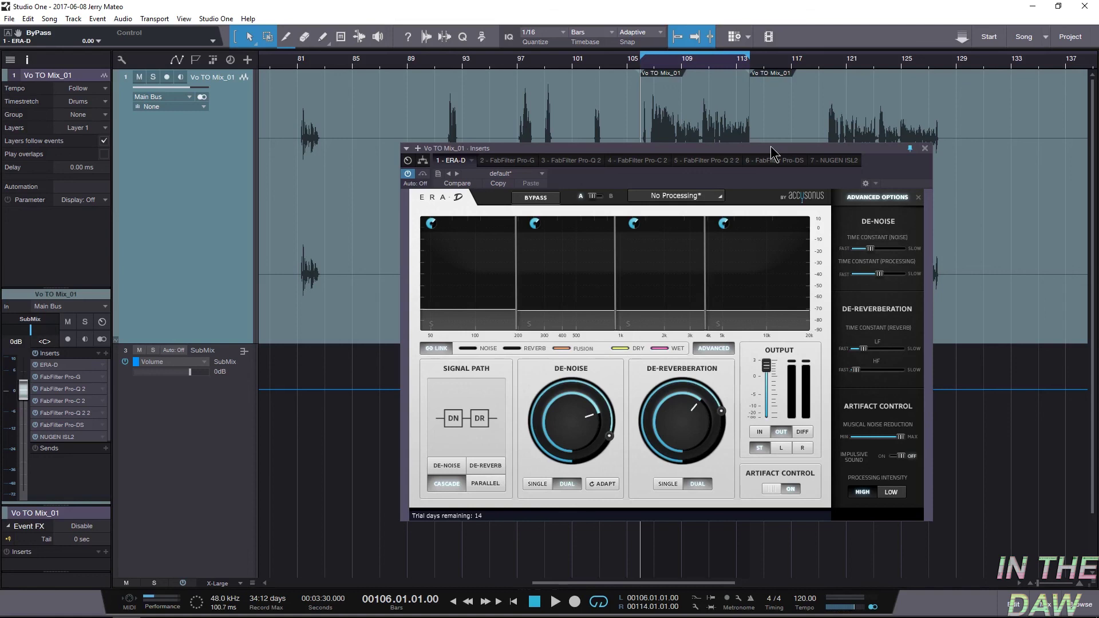
drag(770, 146, 672, 150)
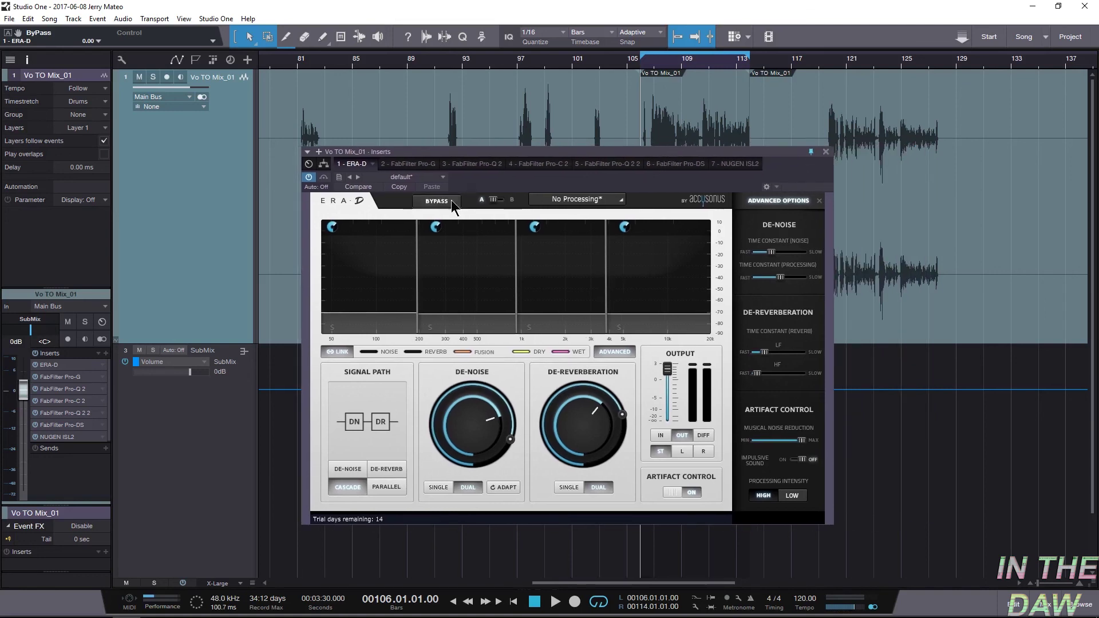